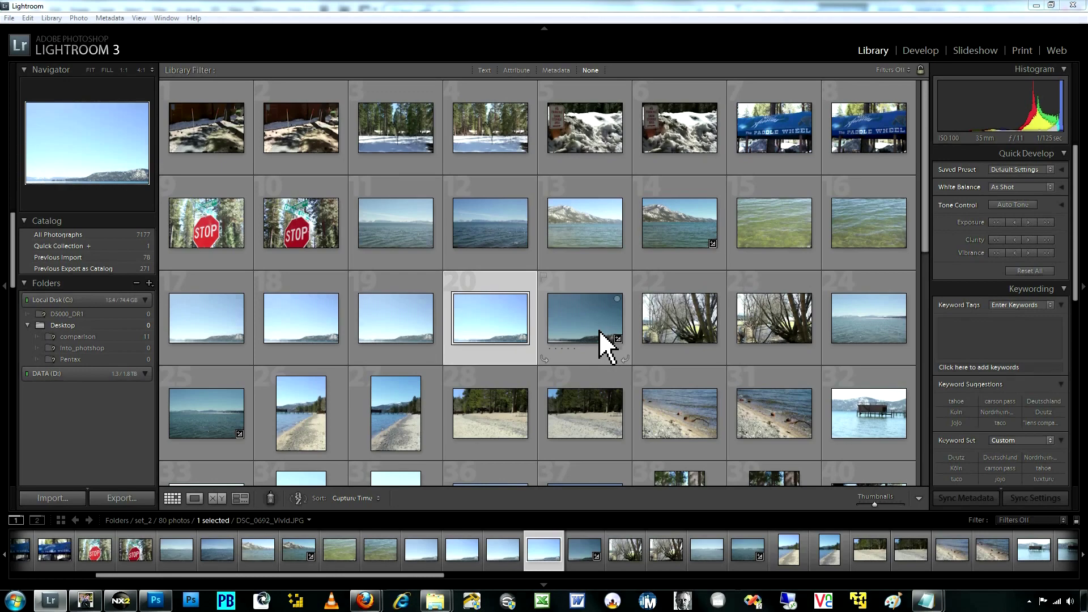
Open photo 37, the snowy mountain shot IMG_0857.CR2, full-size in Loupe view
left_click(488, 228)
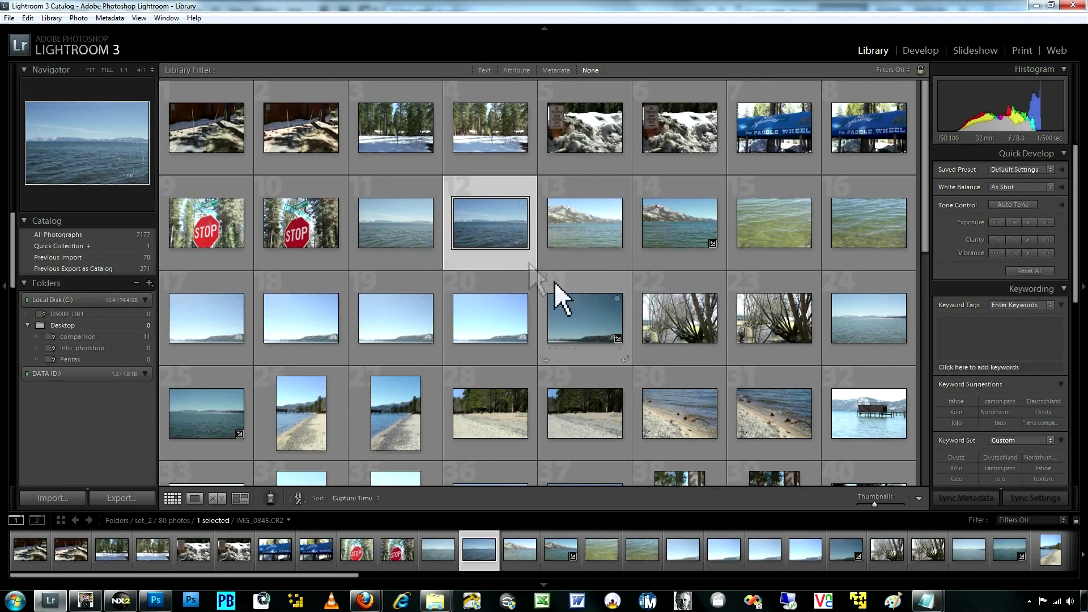
scroll(555, 296, "down", 1)
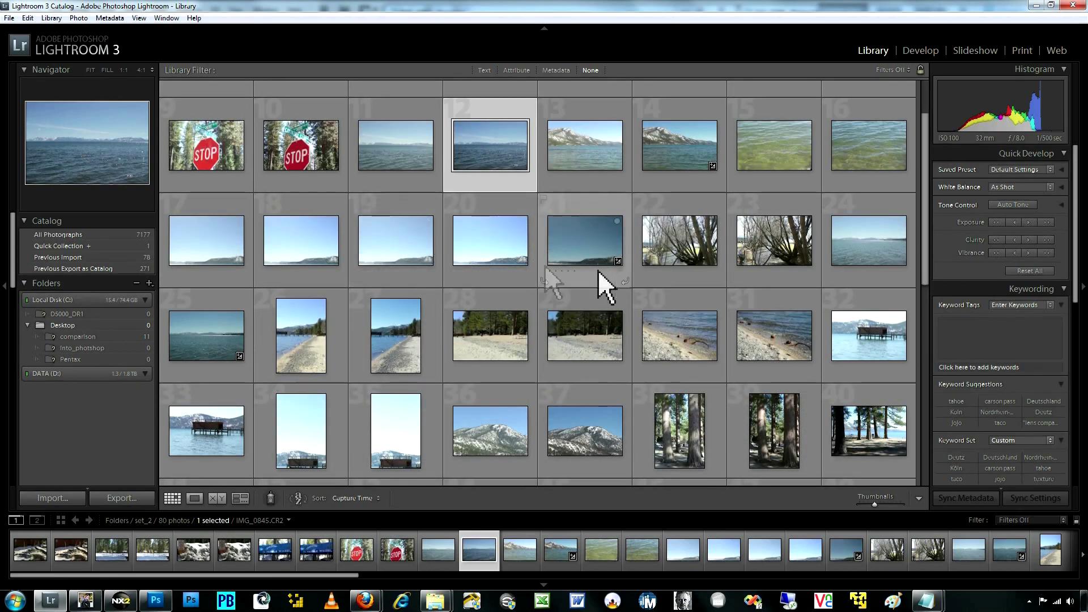
scroll(535, 264, "up", 1)
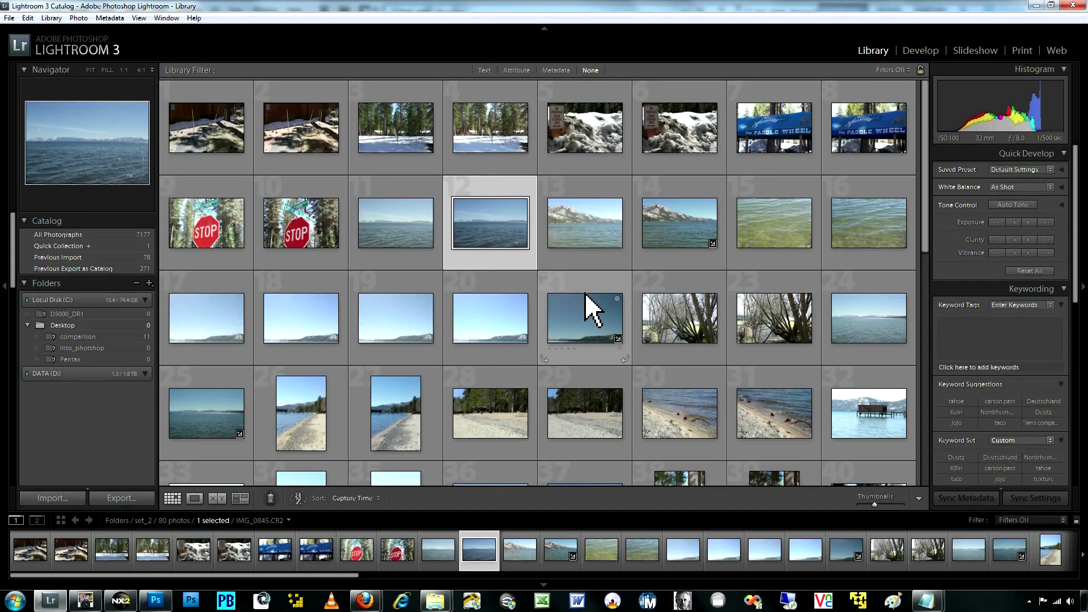
scroll(585, 297, "down", 3)
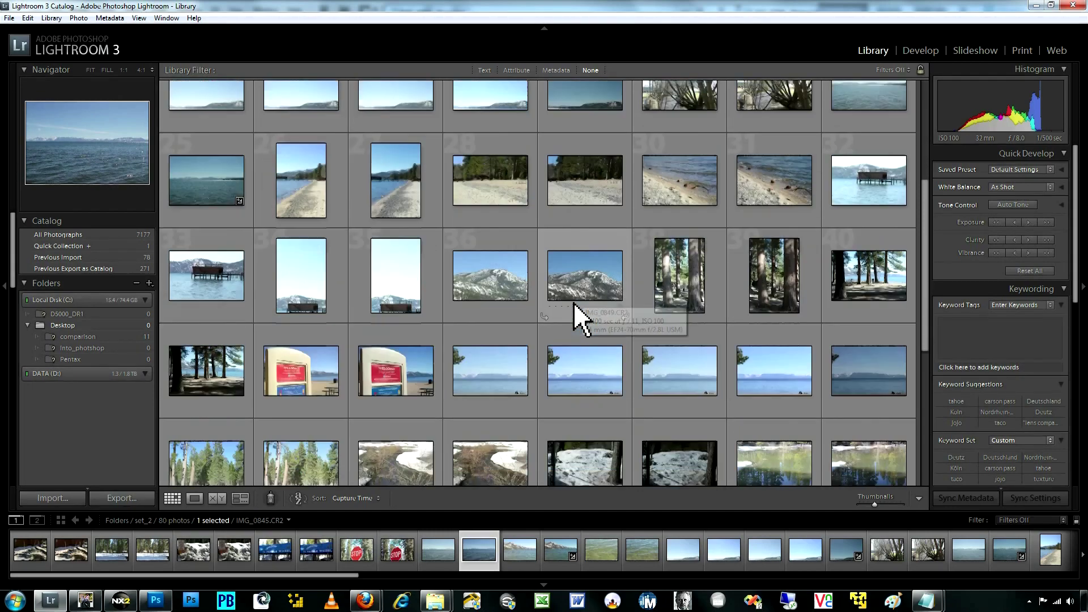
left_click(586, 274)
double_click(586, 275)
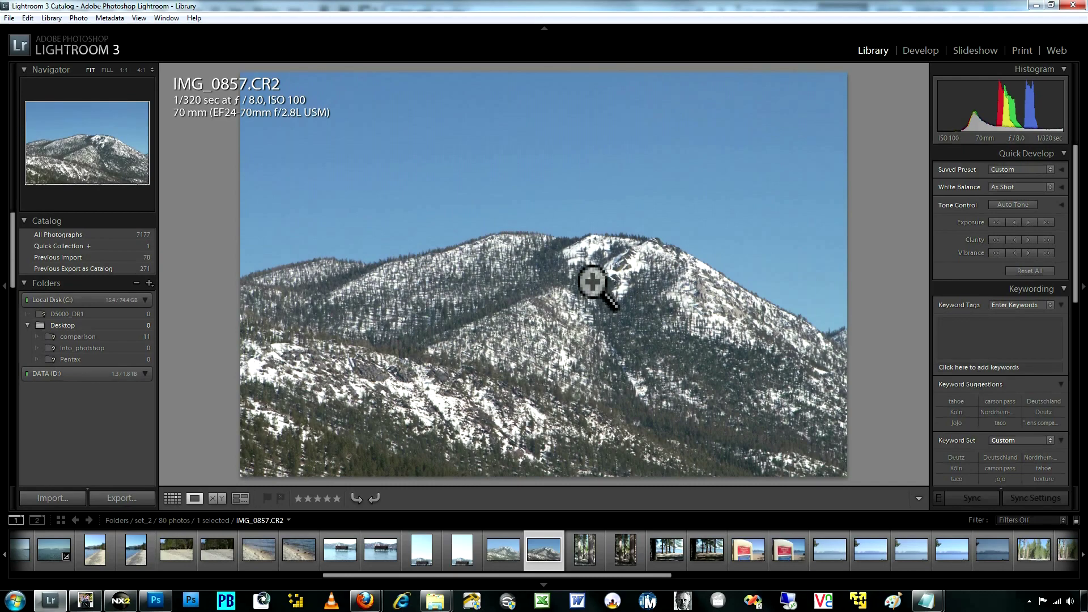
Bring IMG_0857.CR2 into Develop, showing Temp 5850, Tint +14 and four saved snapshots
left_click(593, 282)
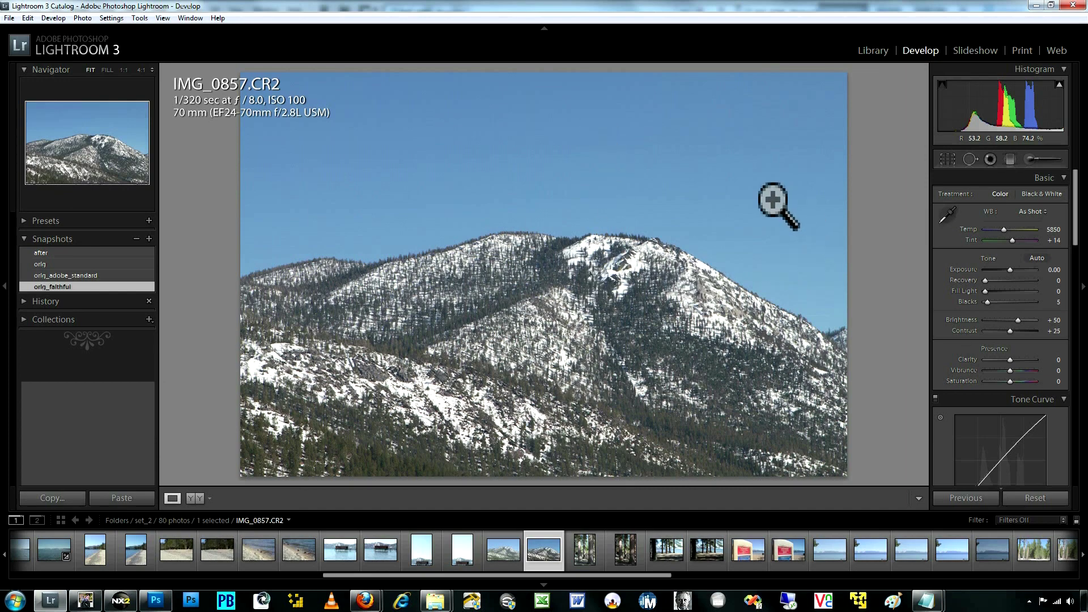
Scroll to Camera Calibration, apply the orig_adobe_standard snapshot, then the orig_faithful snapshot
scroll(1003, 243, "down", 5)
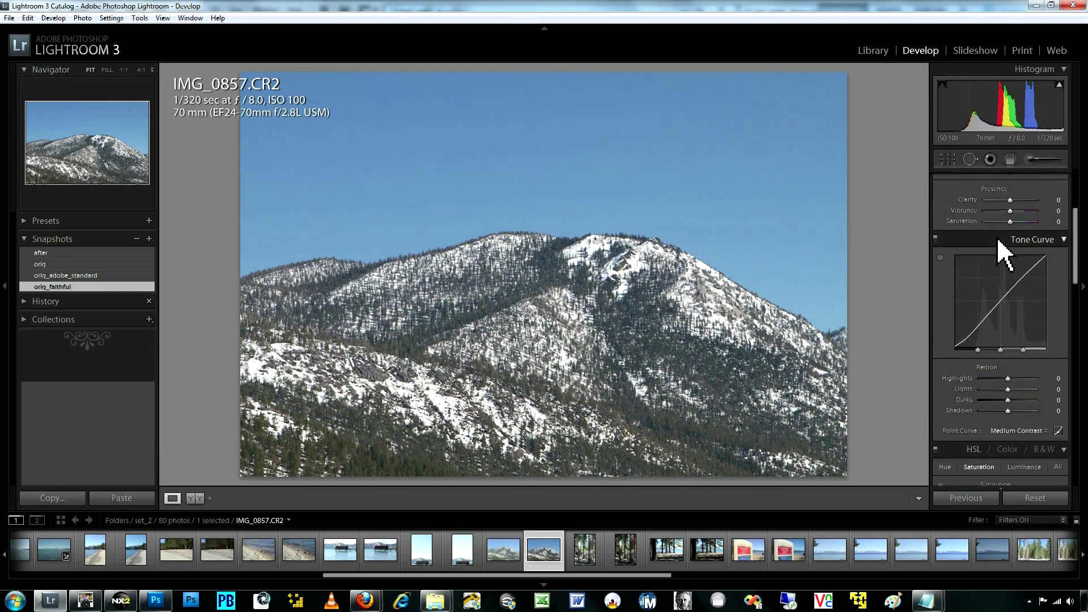
scroll(1028, 326, "down", 3)
scroll(1029, 328, "down", 8)
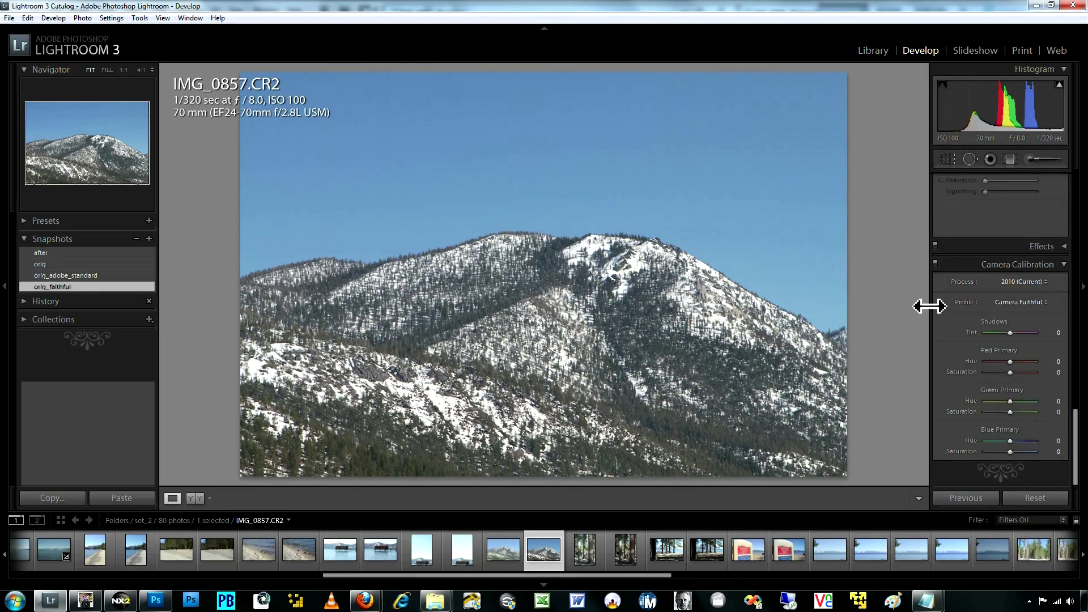
left_click(93, 276)
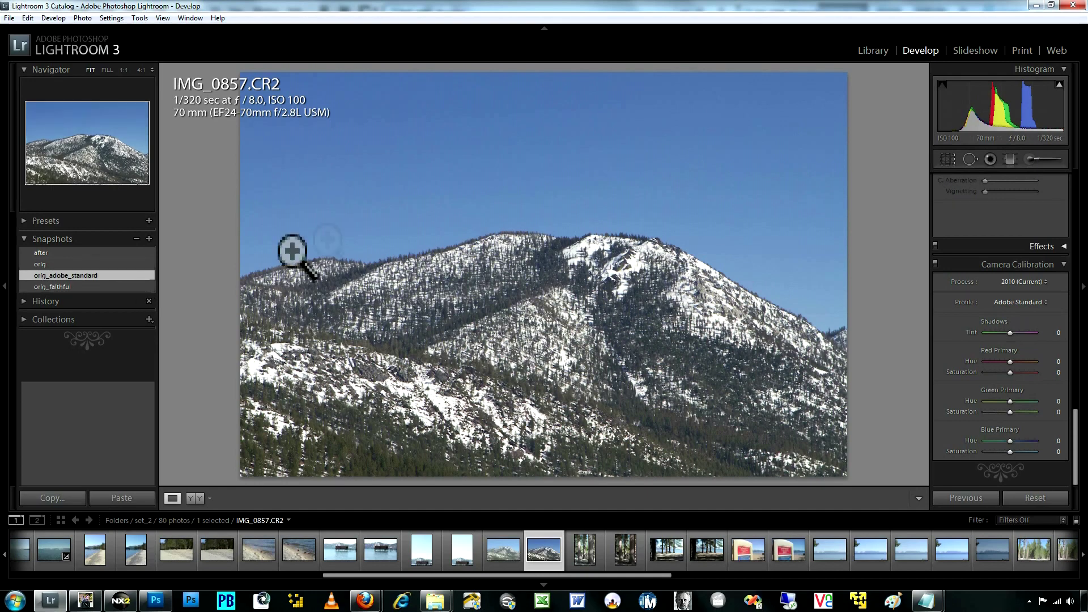
left_click(137, 287)
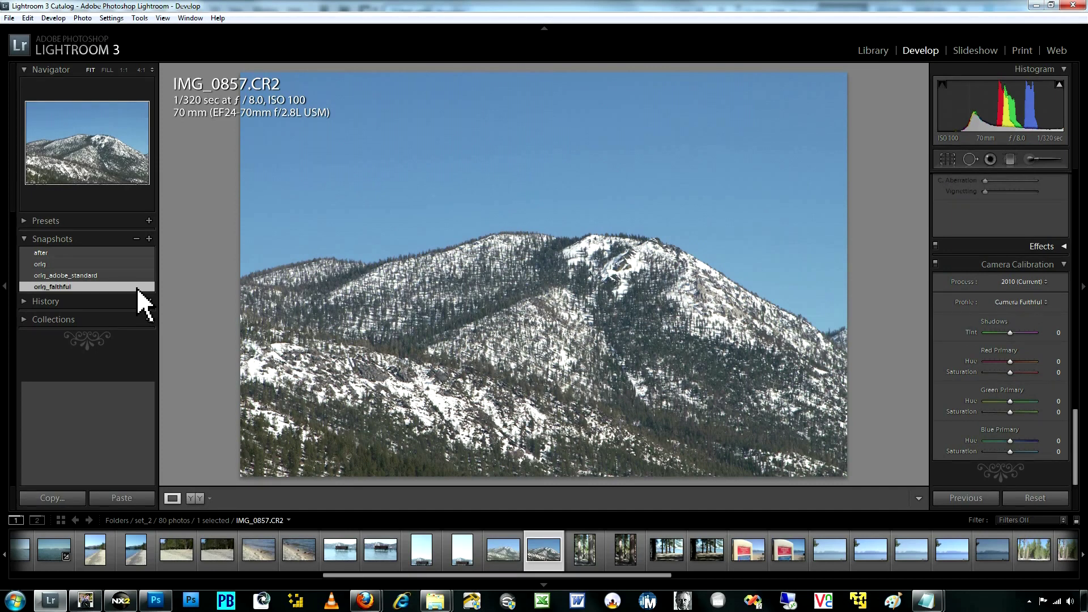
Toggle repeatedly between the orig_adobe_standard and orig_faithful snapshots to compare the profiles
left_click(137, 276)
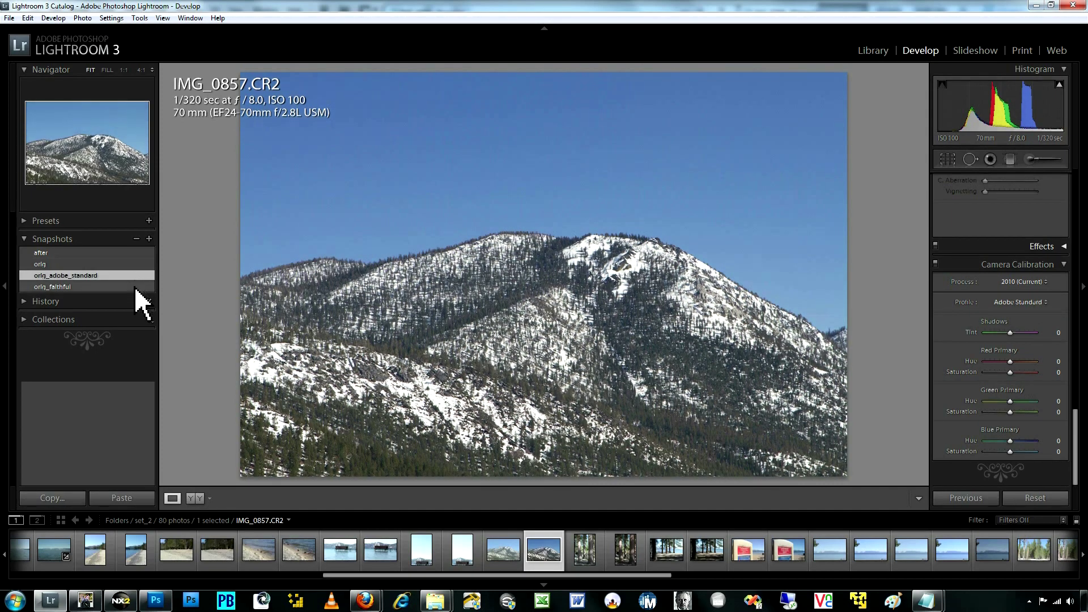
left_click(136, 287)
left_click(139, 276)
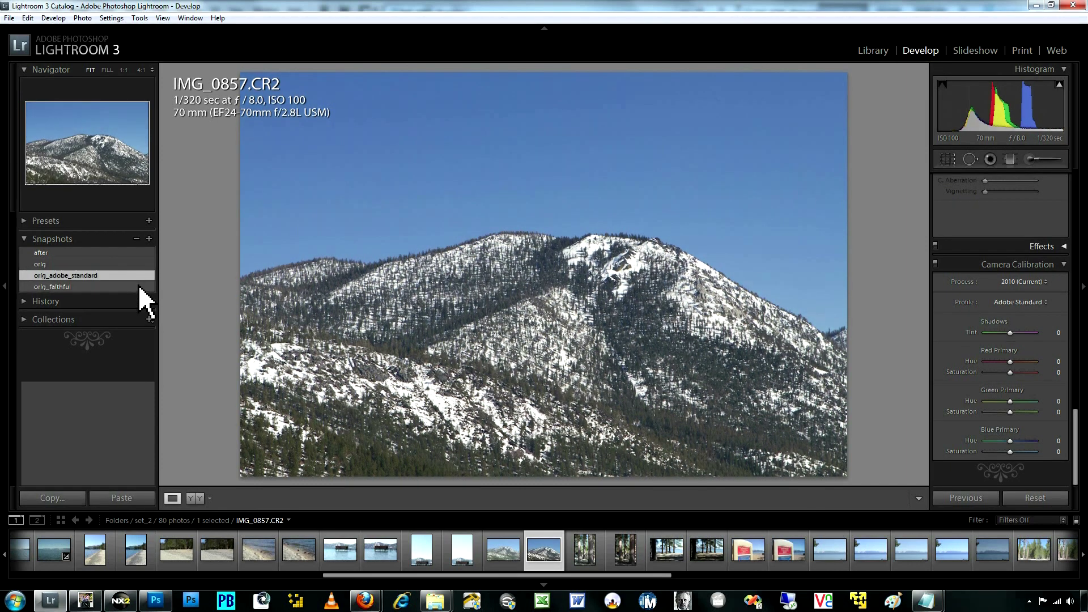
left_click(140, 287)
left_click(140, 276)
left_click(140, 286)
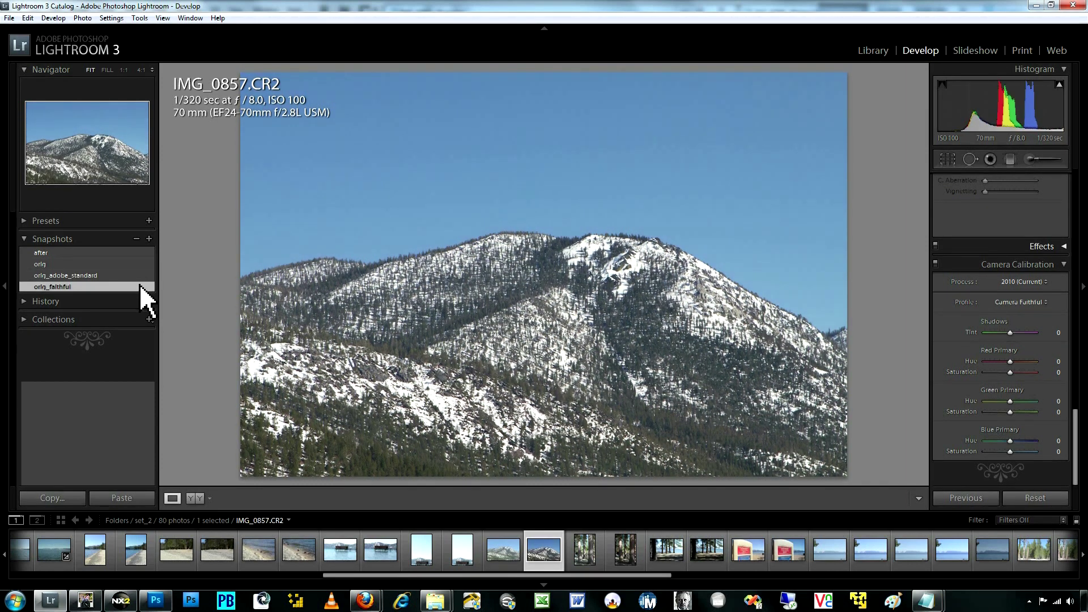
left_click(141, 276)
left_click(141, 286)
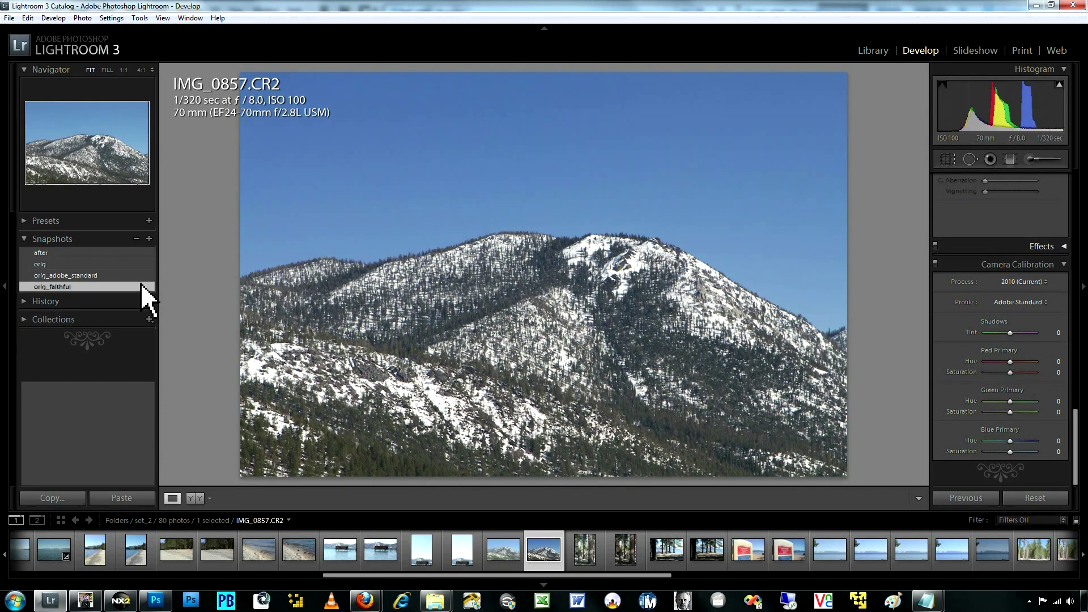
left_click(141, 277)
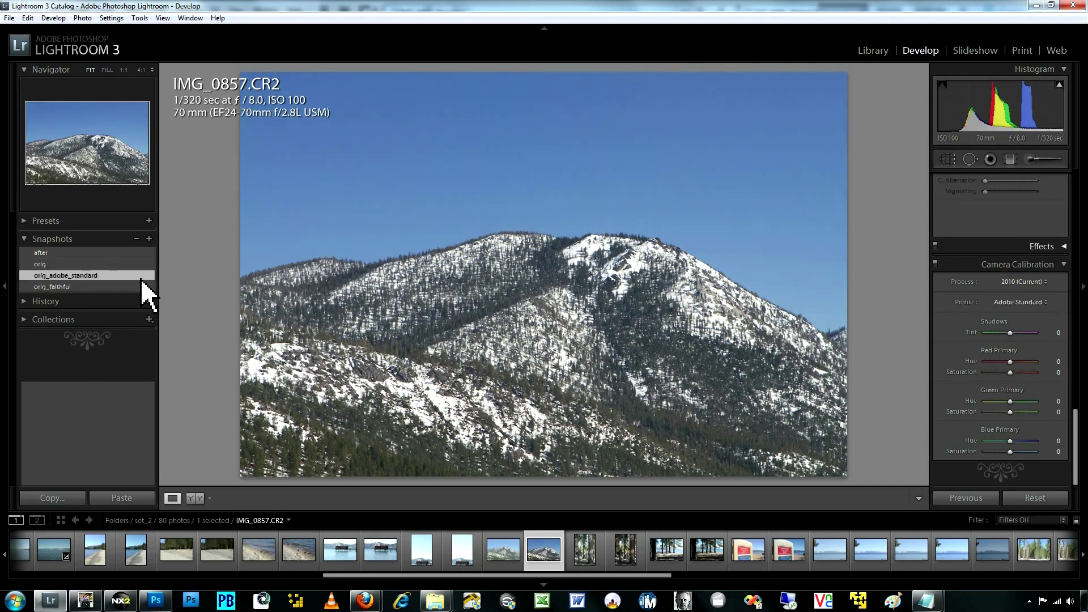
left_click(141, 286)
left_click(142, 278)
Settle on orig_faithful, then return to the grid and open the welcome-sign photo DSC_0705.NEF
left_click(136, 283)
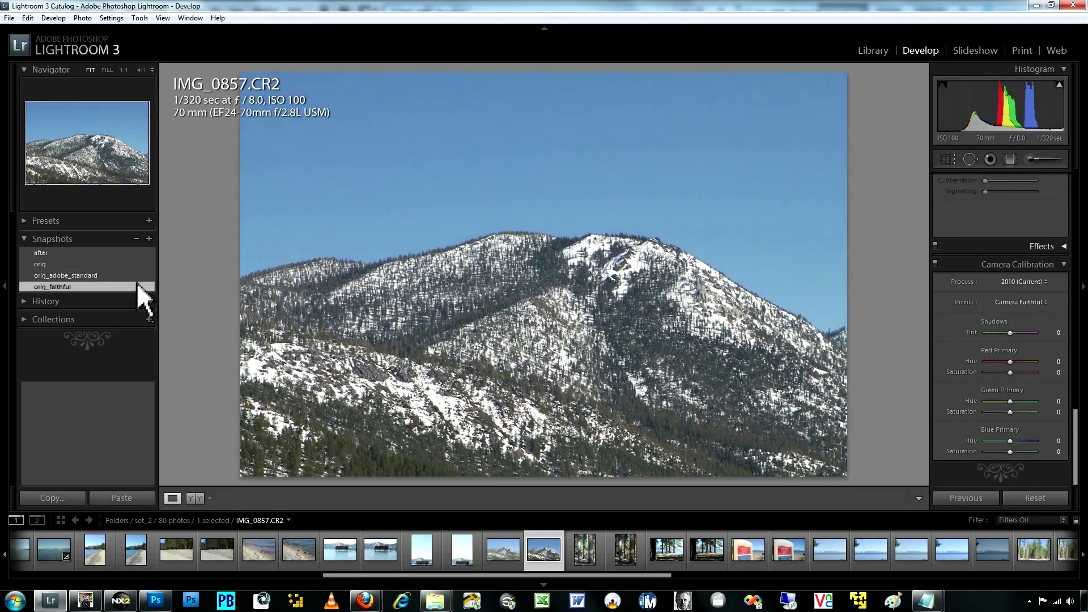
left_click(138, 276)
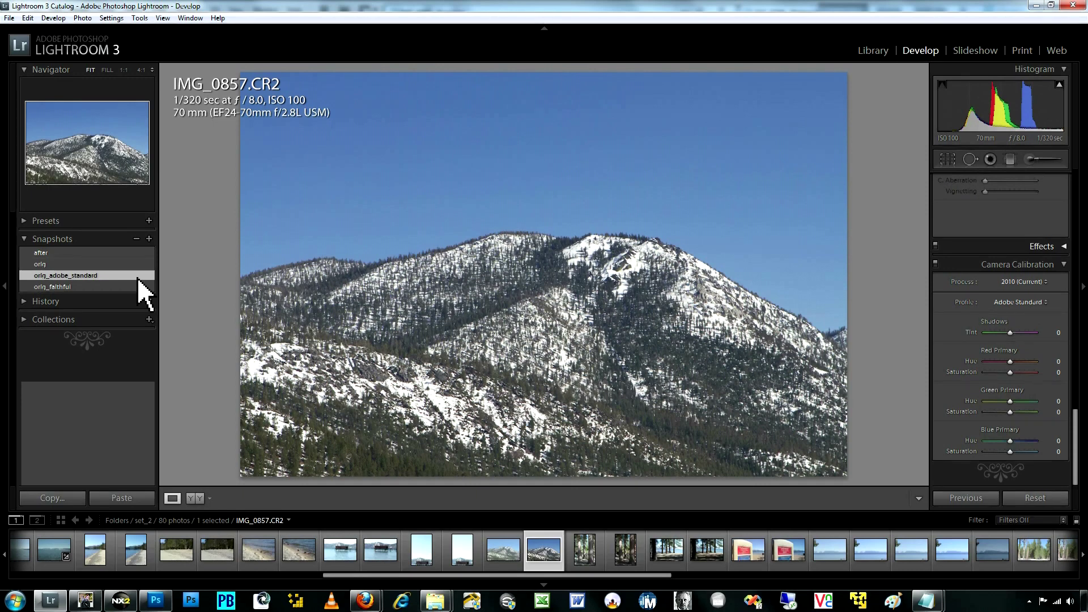
left_click(135, 286)
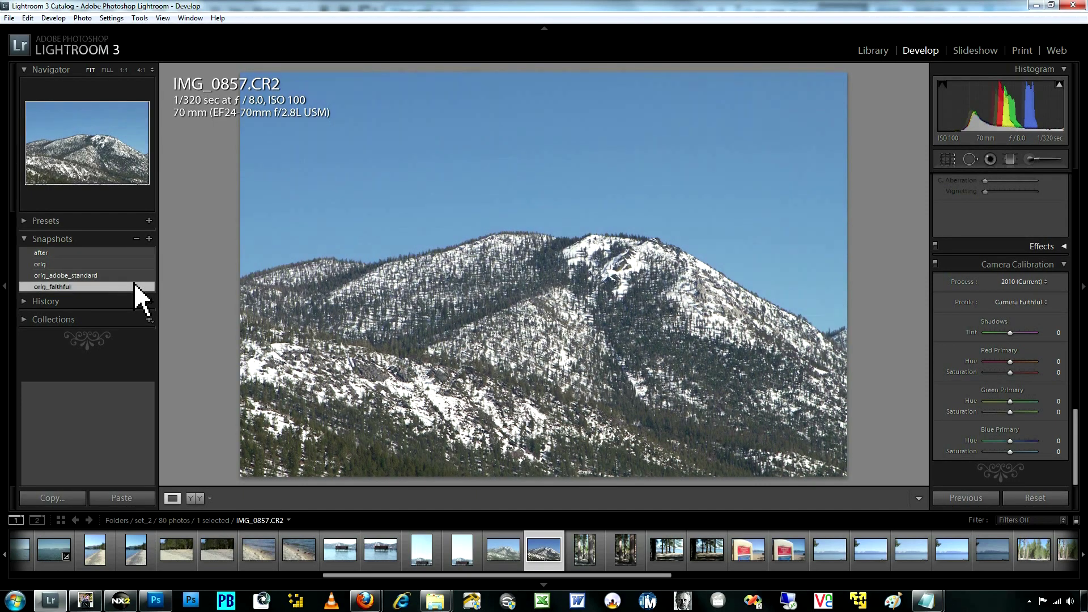
left_click(137, 275)
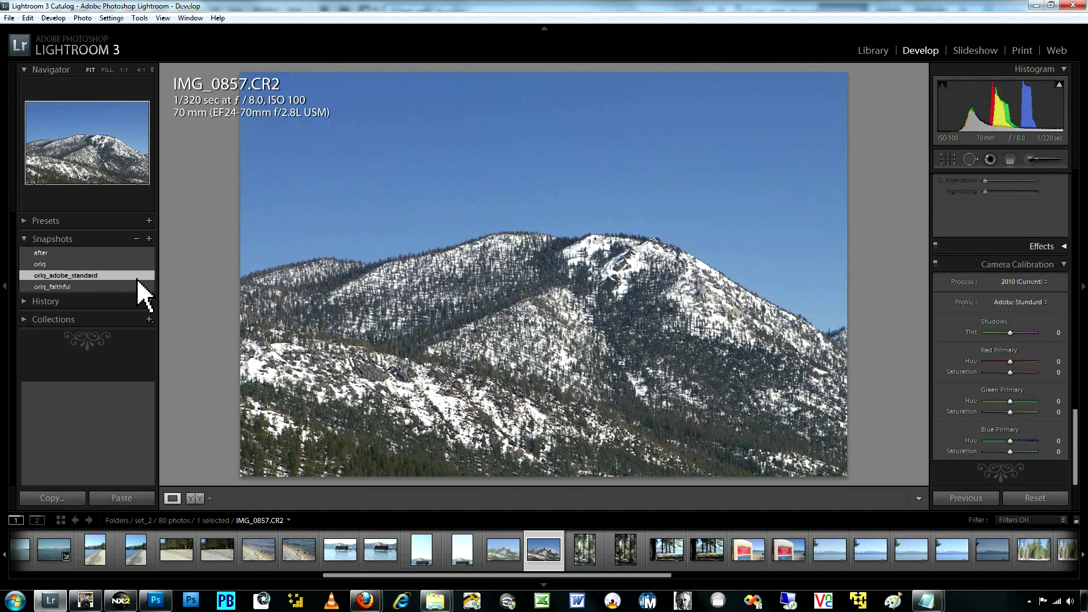
left_click(135, 284)
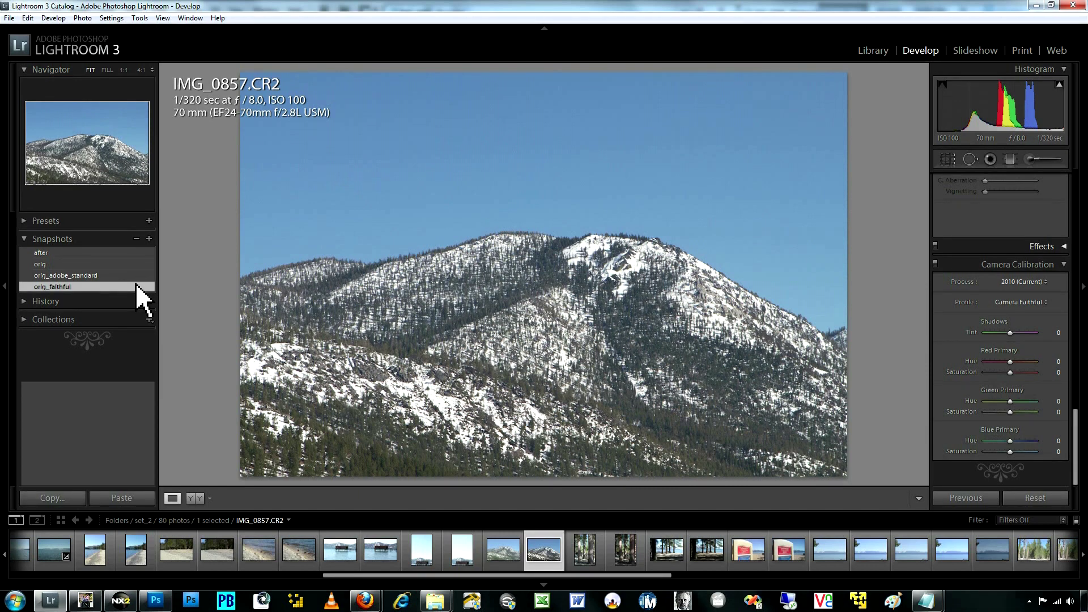
key("g")
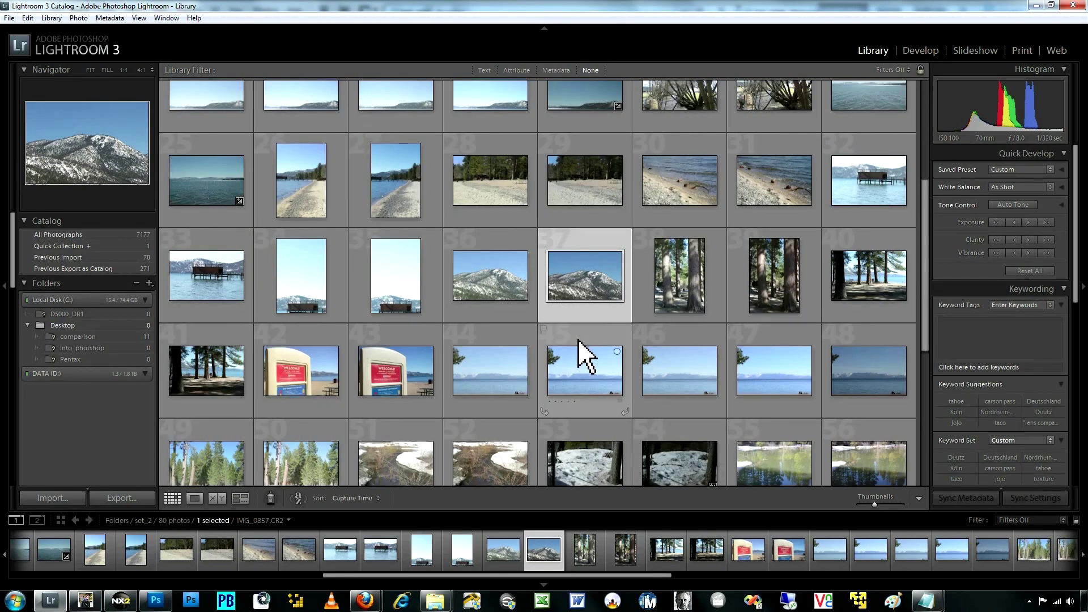
double_click(292, 374)
In Develop, raise DSC_0705.NEF's white balance Temp from 5450 to 7862, keeping Tint +15
key("d")
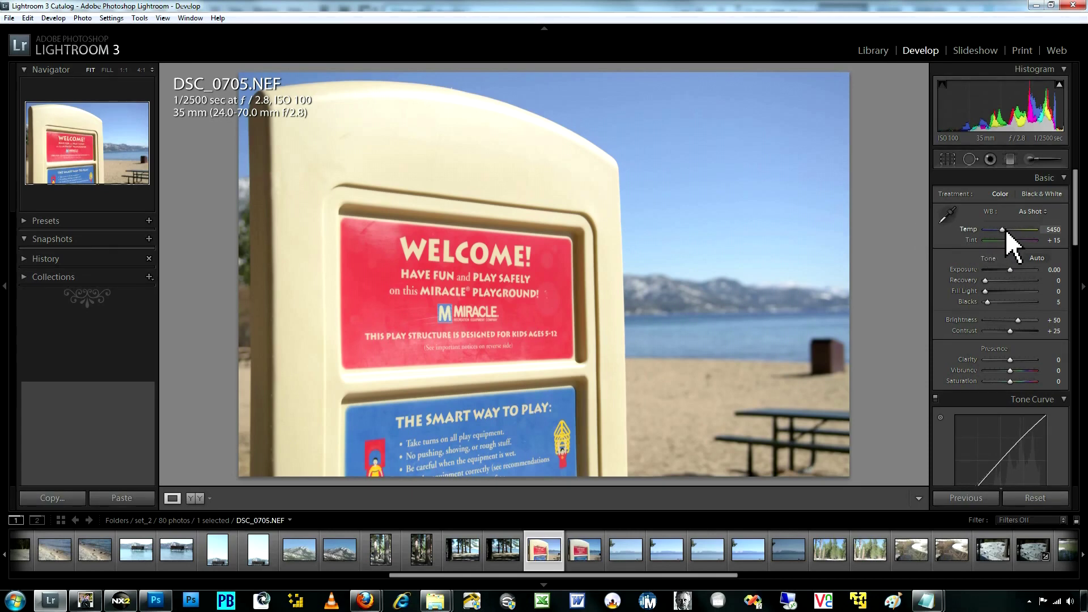
mouse_move(1004, 229)
left_mouse_down()
mouse_move(1025, 231)
mouse_move(1006, 237)
left_mouse_up()
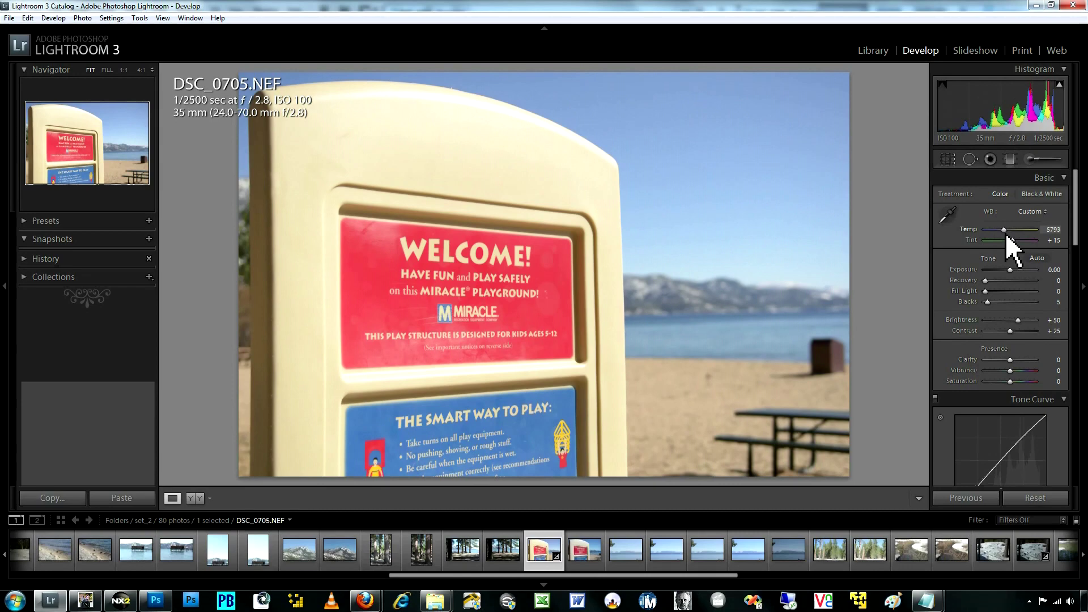
mouse_move(1005, 232)
left_mouse_down()
mouse_move(1019, 230)
mouse_move(996, 232)
mouse_move(1015, 231)
left_mouse_up()
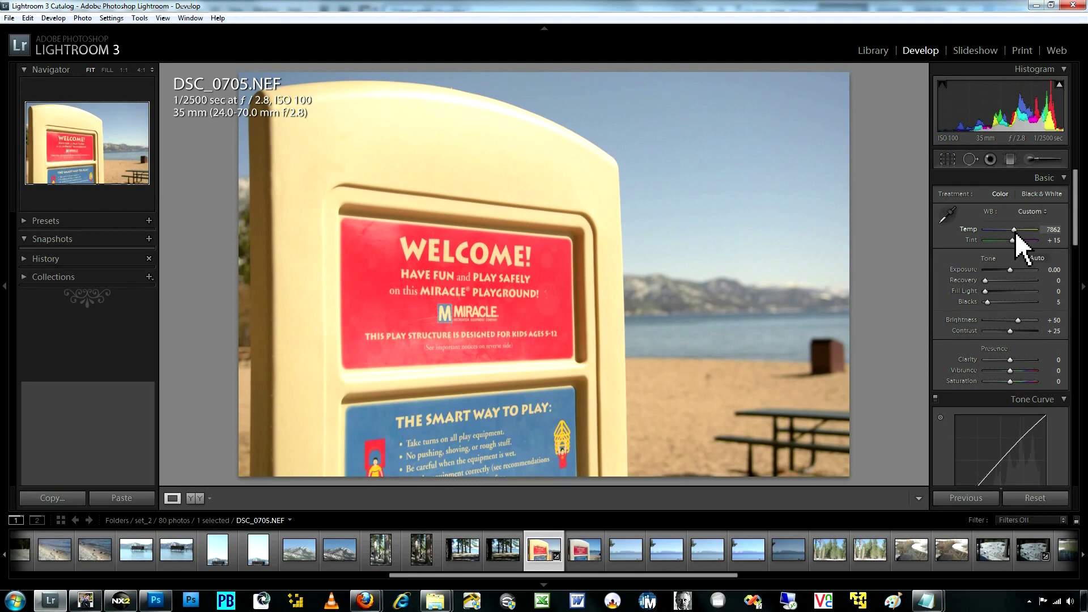
Reset the welcome-sign photo's white balance to As Shot 5450 and return to the Library grid
mouse_move(1015, 231)
left_mouse_down()
mouse_move(1002, 232)
mouse_move(1028, 242)
mouse_move(993, 236)
mouse_move(1023, 238)
left_mouse_up()
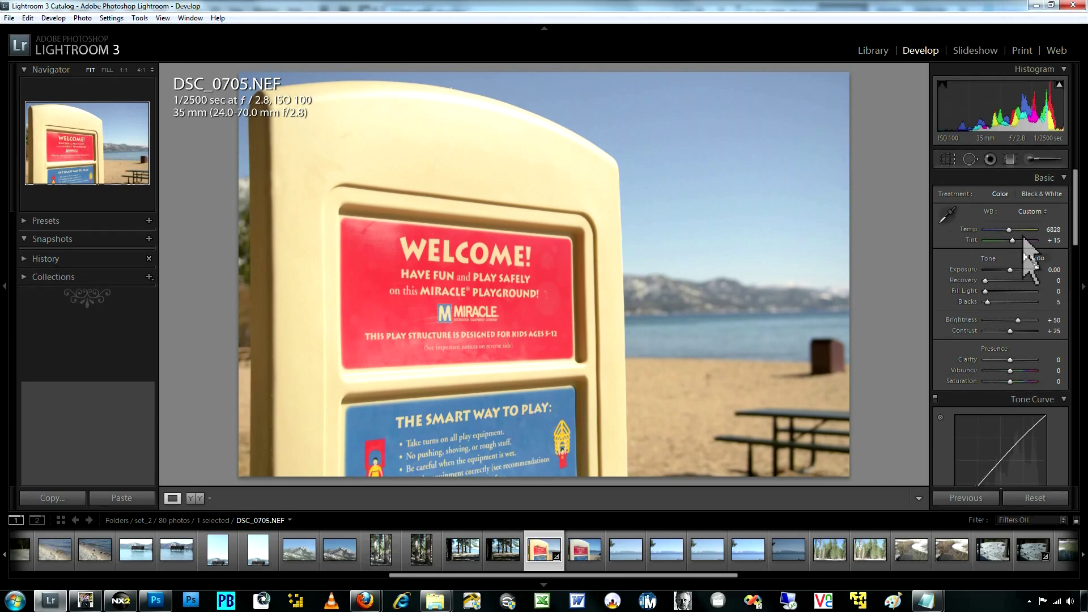
left_click(1040, 499)
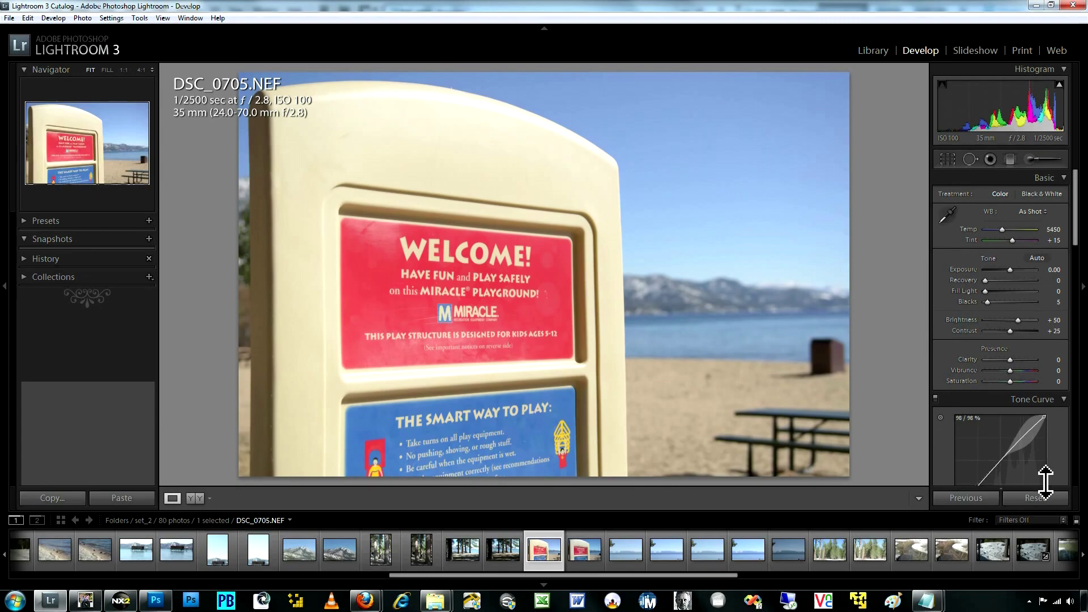
key("g")
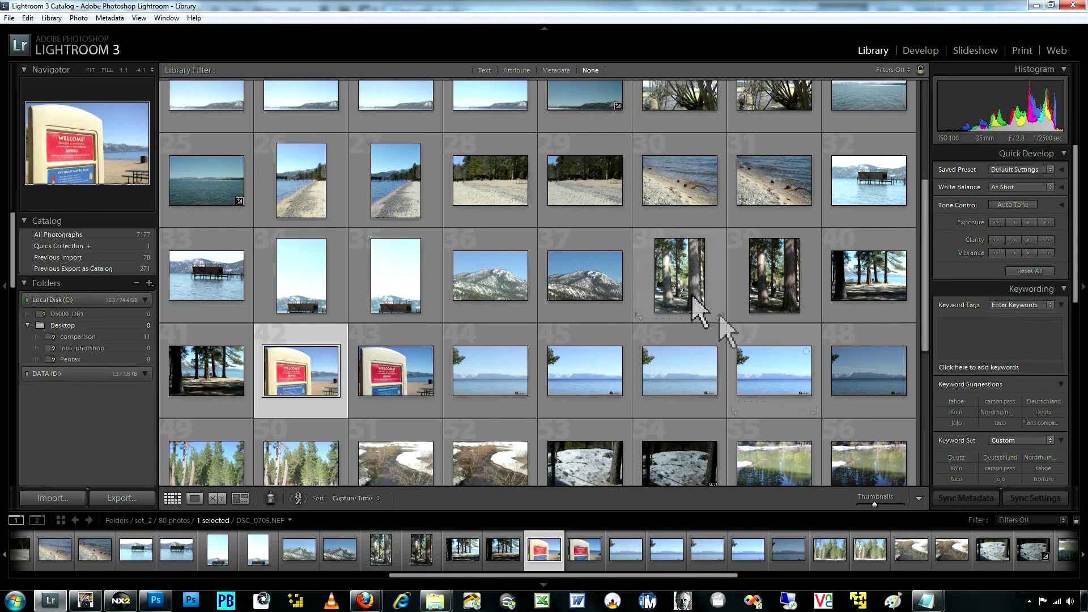
Select dock photos 34 and 35 (DSC_0699.NEF, IMG_0856.CR2) and show them in Compare view
mouse_move(603, 287)
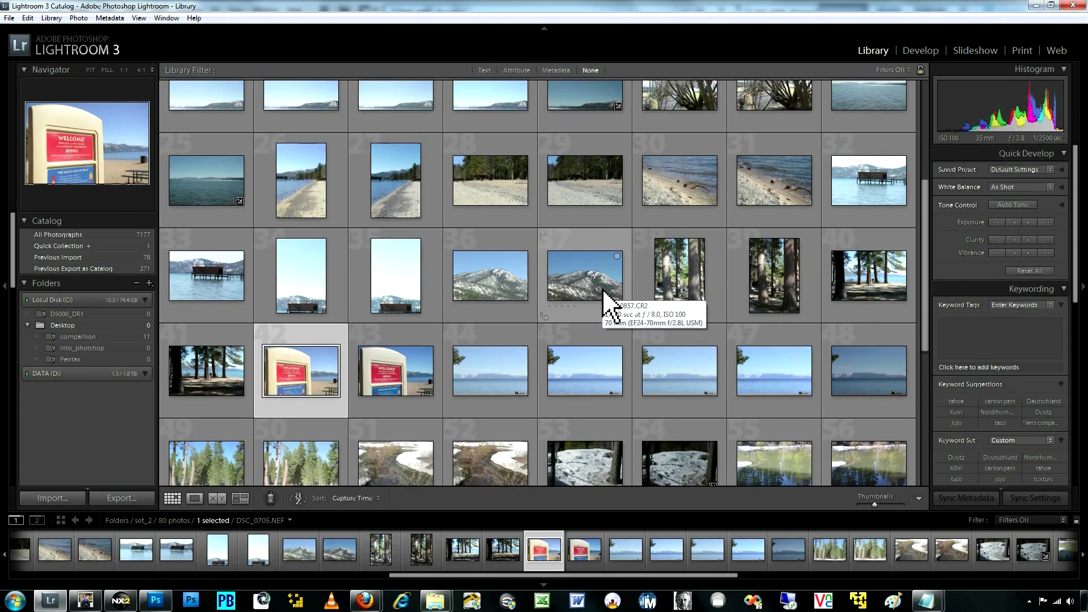
left_click(602, 289)
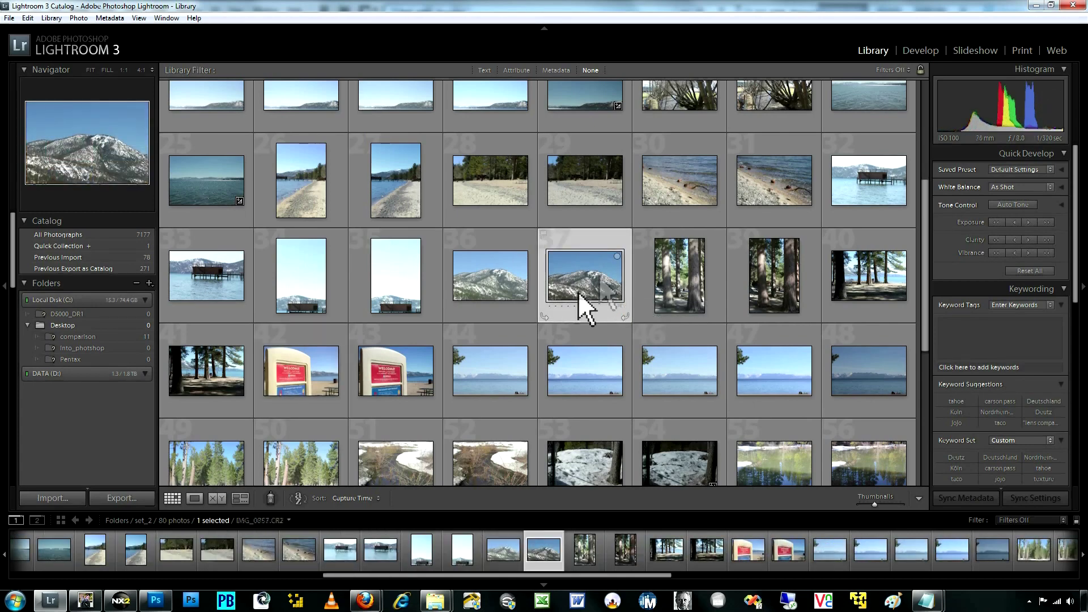
left_click(509, 299)
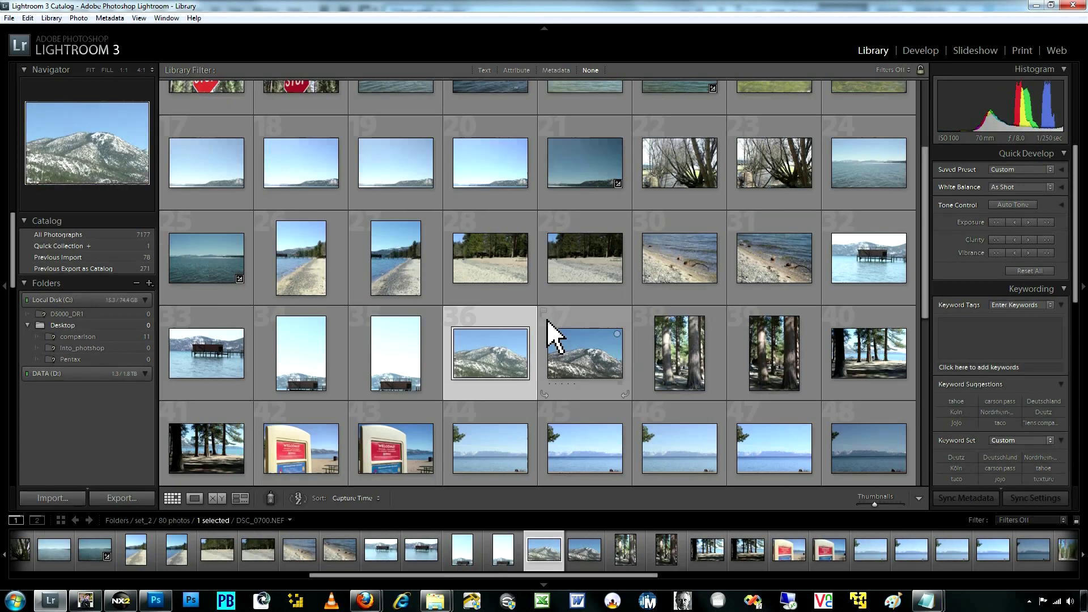
scroll(554, 334, "up", 1)
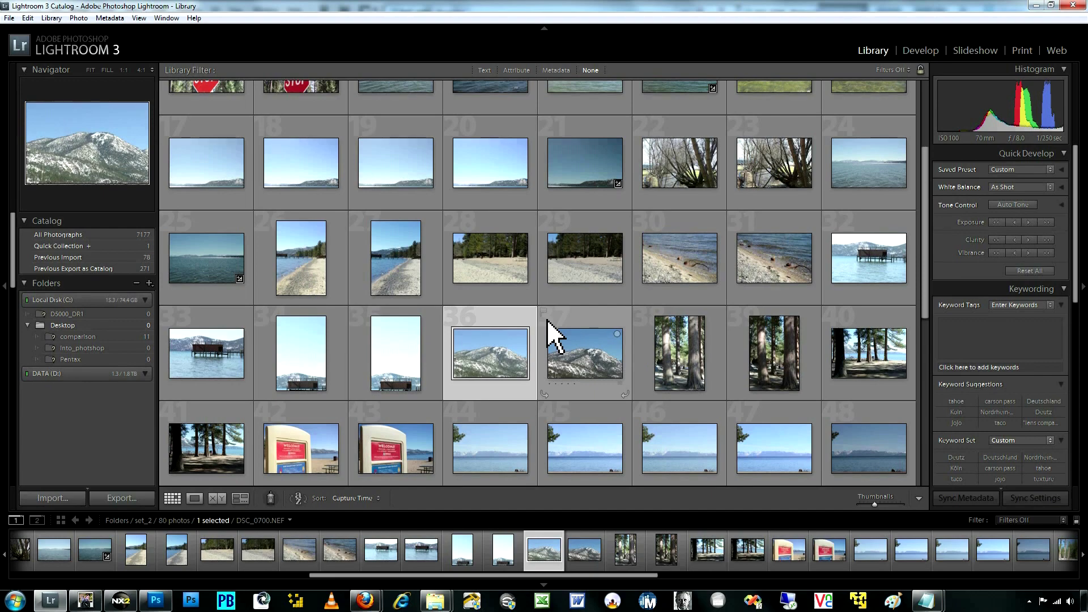
left_click(336, 368)
left_click(390, 368, "shift")
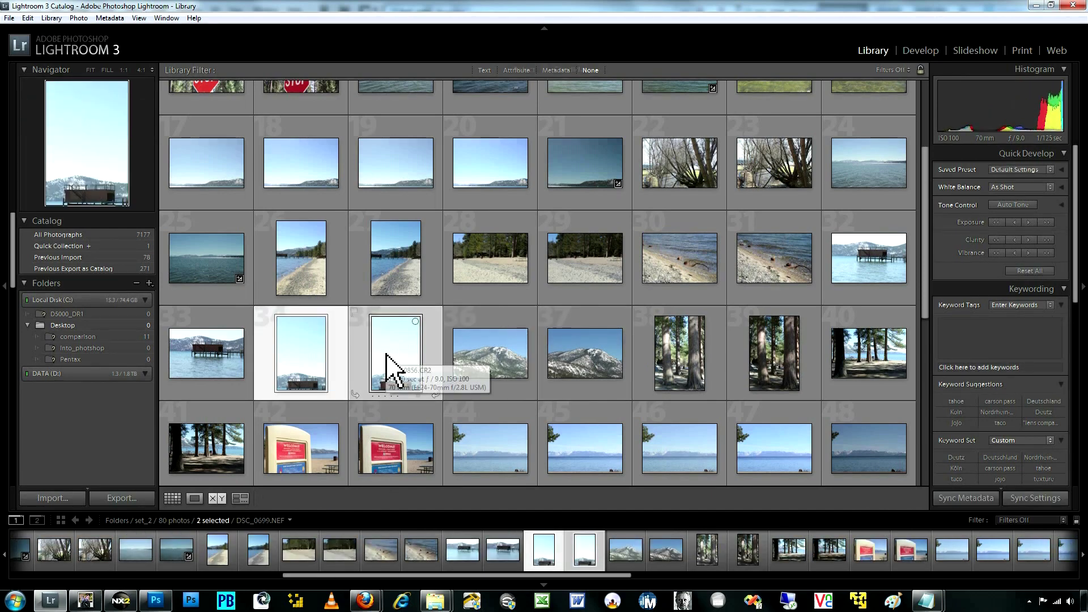
key("c")
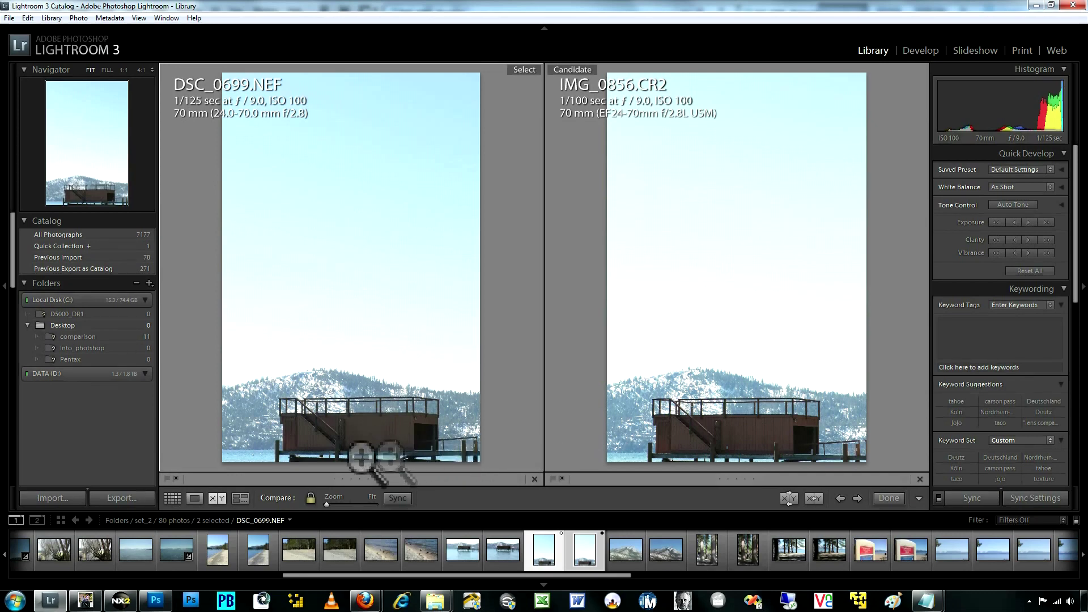
Zoom both dock photos to 1:1 on the boathouse railing, then back to Fit
left_click(370, 448)
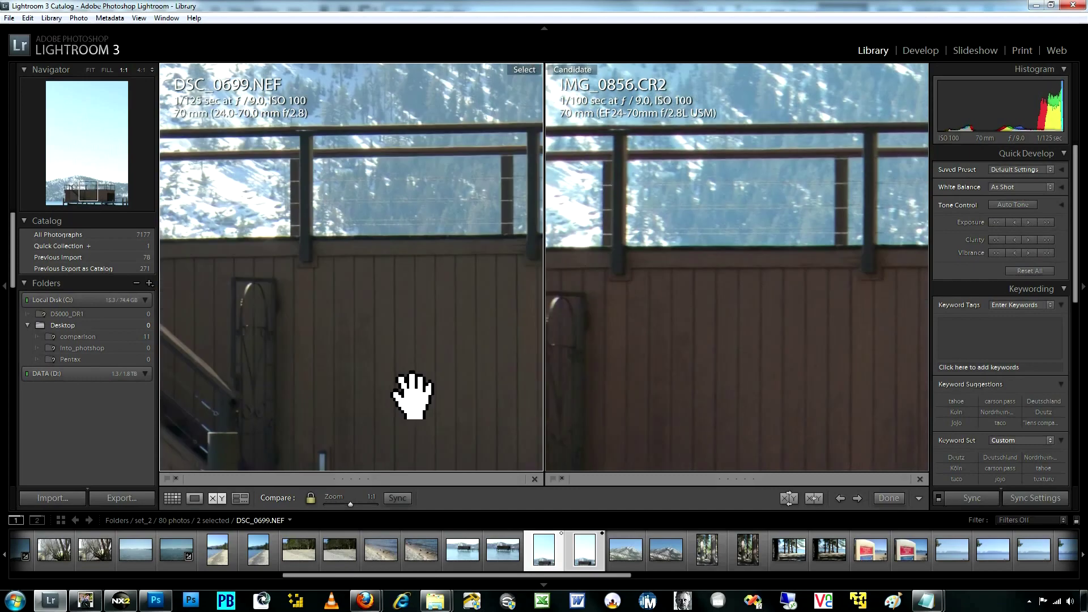
left_click(291, 195)
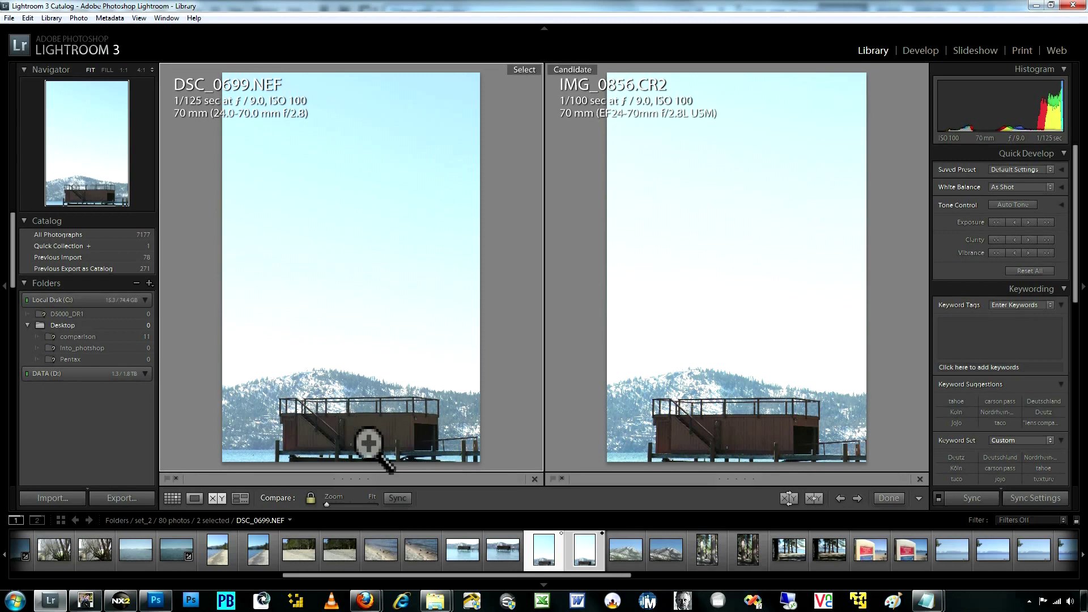
Switch to Grid, back to Compare of the two dock photos, then return to Grid
key("g")
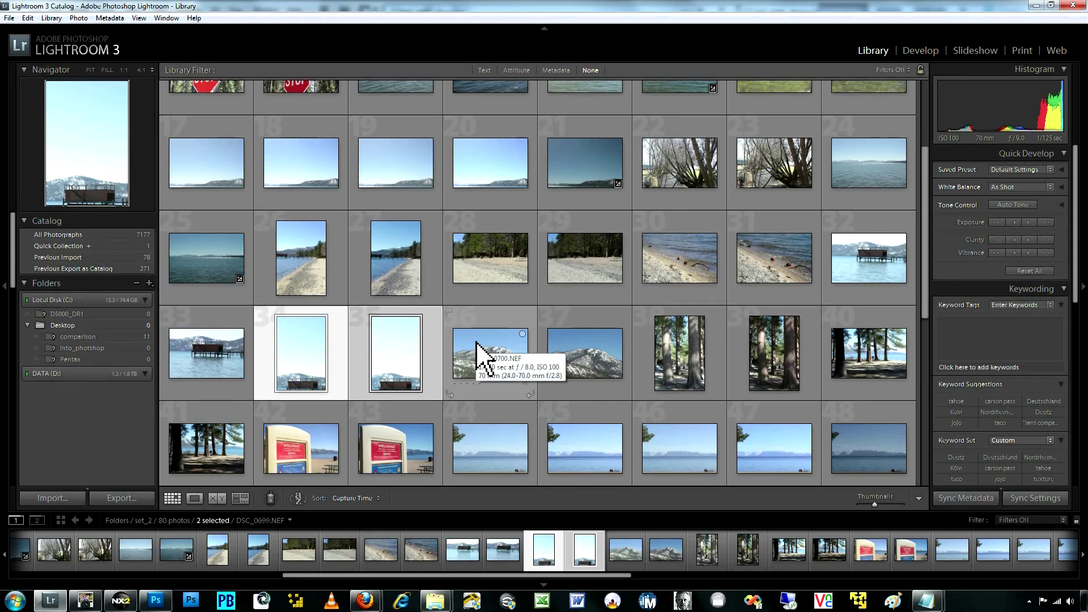
key("c")
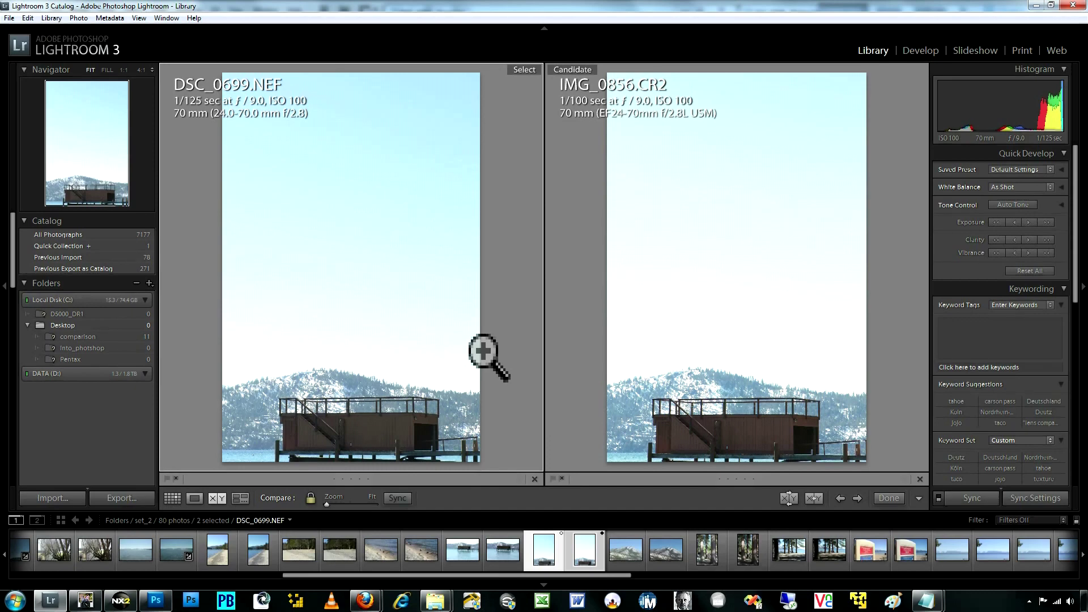
key("g")
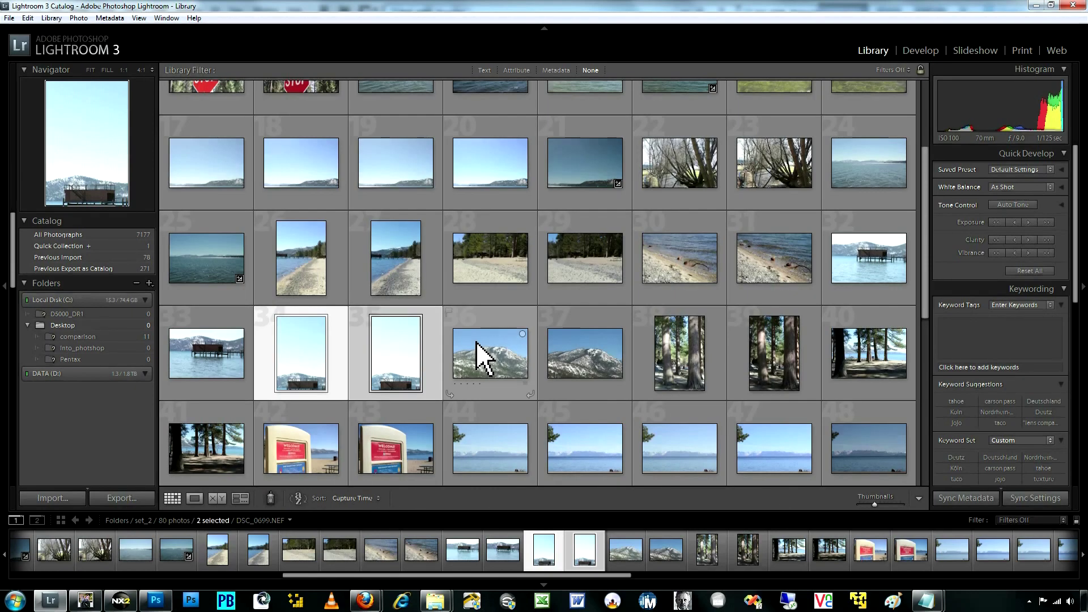